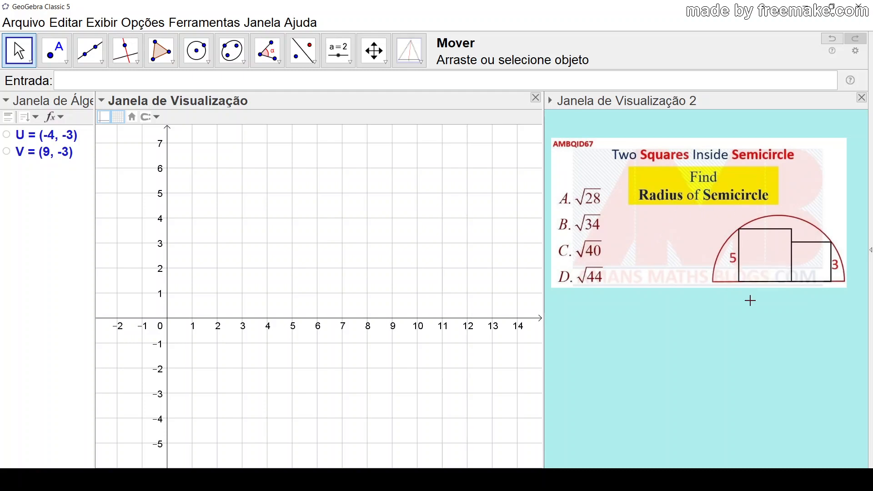
# Step: Examine the problem figure showing two squares with sides 5 and 3 inside a semicircle
pyautogui.scroll(5, 749, 312)
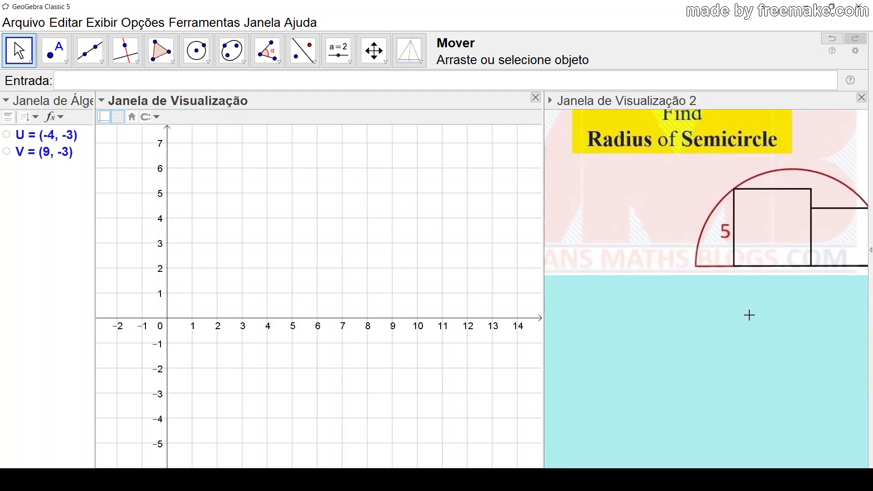
pyautogui.moveTo(754, 307); pyautogui.dragTo(681, 323)
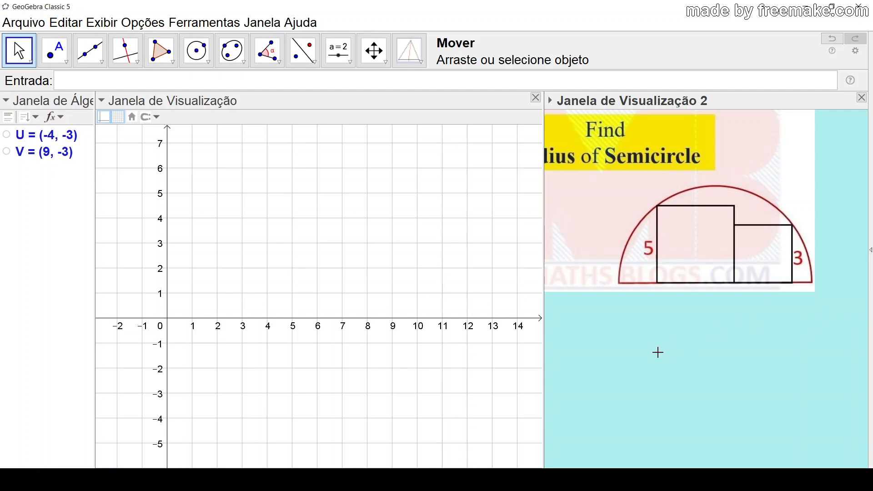
pyautogui.scroll(-3, 659, 351)
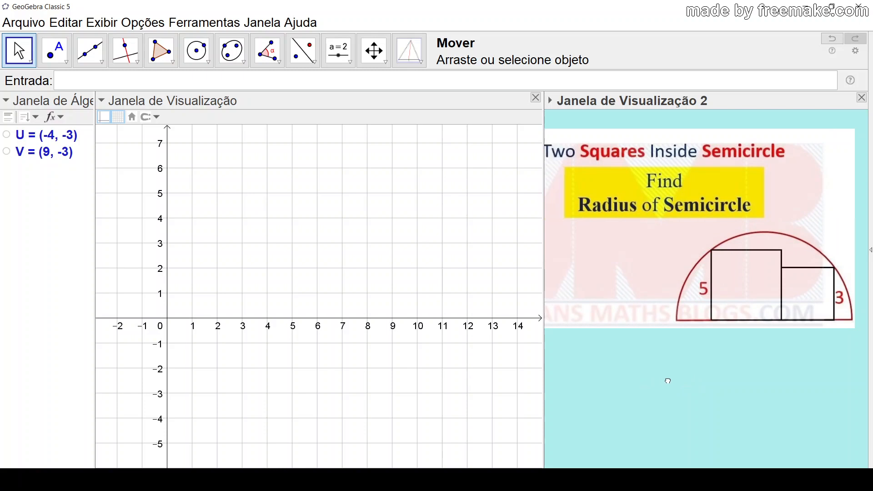
pyautogui.scroll(-1, 674, 380)
pyautogui.moveTo(661, 366); pyautogui.dragTo(666, 347)
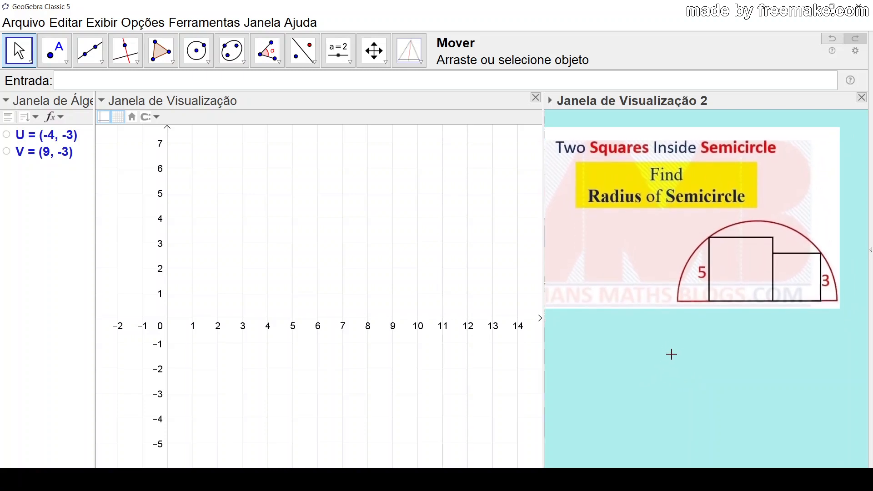
# Step: Mark the intersection of the two axes as a point and place its label just below the x-axis
pyautogui.moveTo(230, 277); pyautogui.dragTo(235, 278)
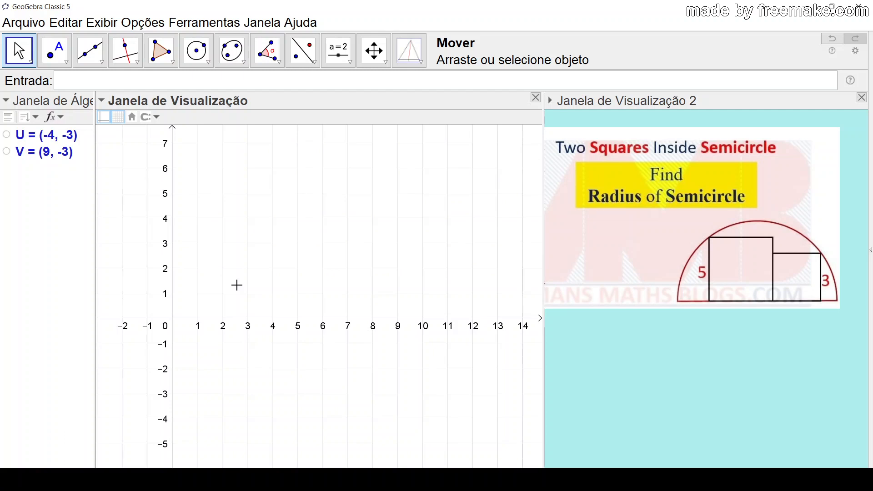
pyautogui.moveTo(233, 288); pyautogui.dragTo(273, 235)
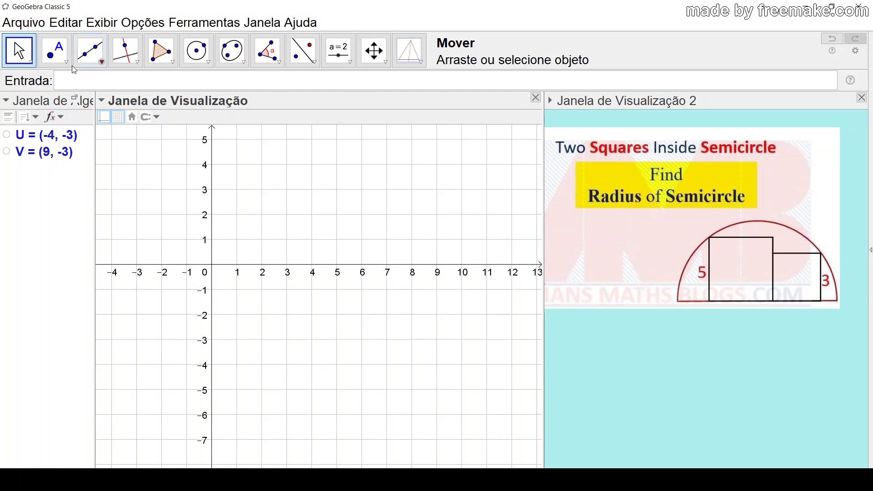
pyautogui.click(65, 61)
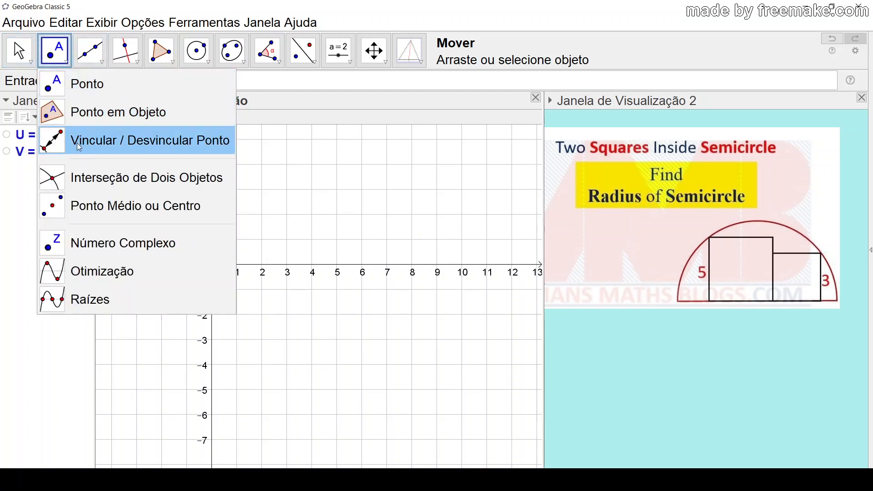
pyautogui.click(81, 178)
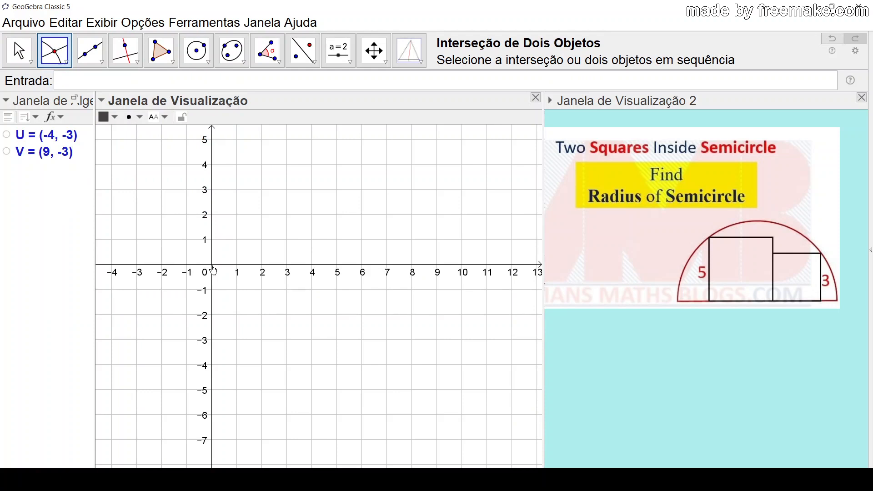
pyautogui.click(212, 264)
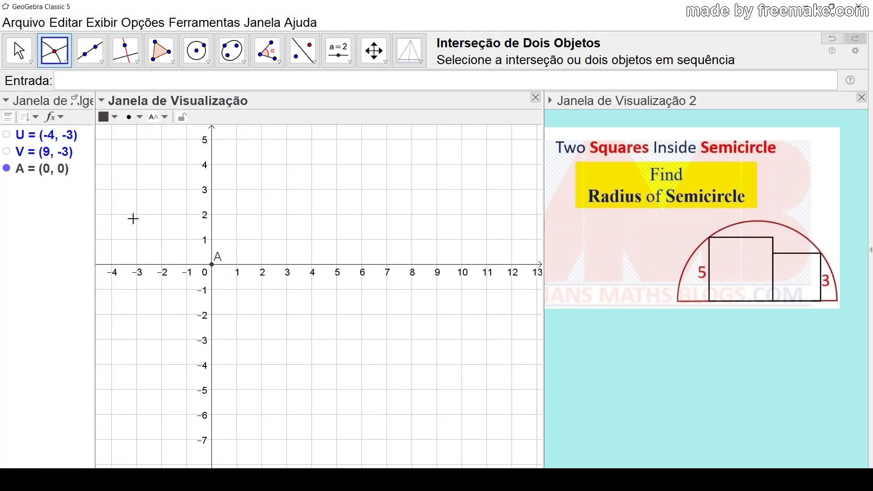
pyautogui.click(19, 51)
pyautogui.moveTo(261, 318); pyautogui.dragTo(260, 354)
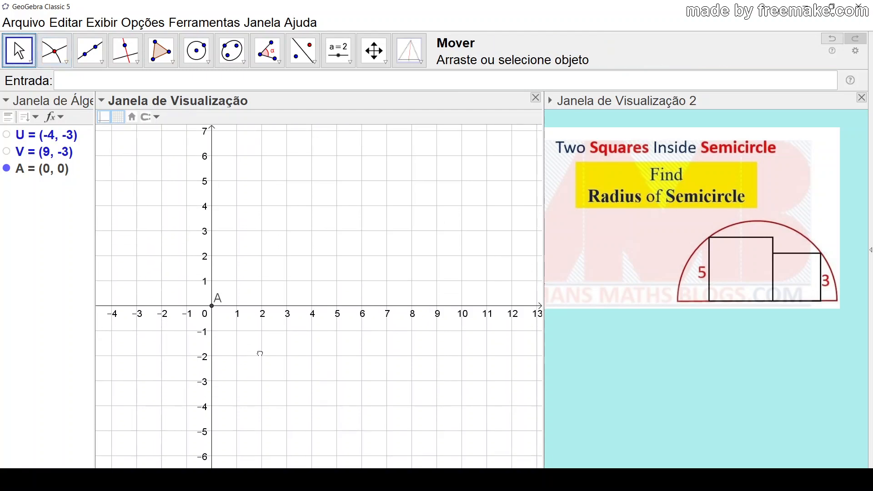
pyautogui.moveTo(224, 302); pyautogui.dragTo(221, 325)
# Step: Create the vertical line x = 5 and the horizontal line y = 5
pyautogui.write('x=5')
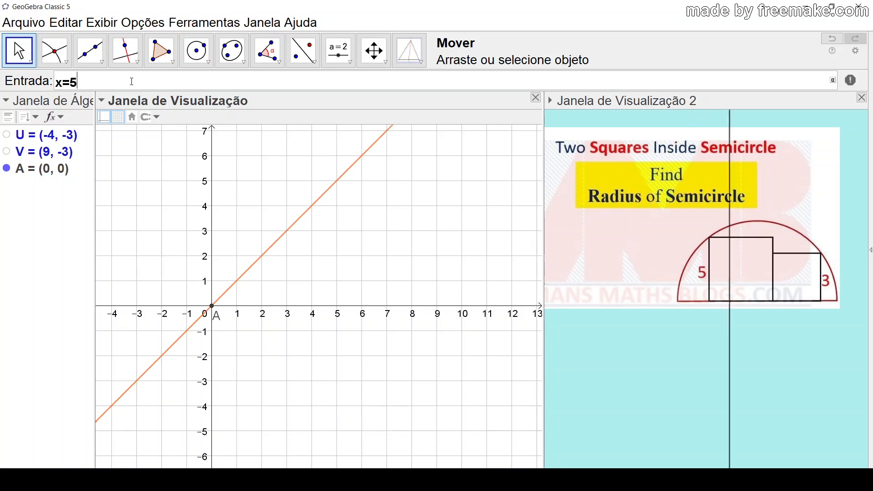
pyautogui.press('Return')
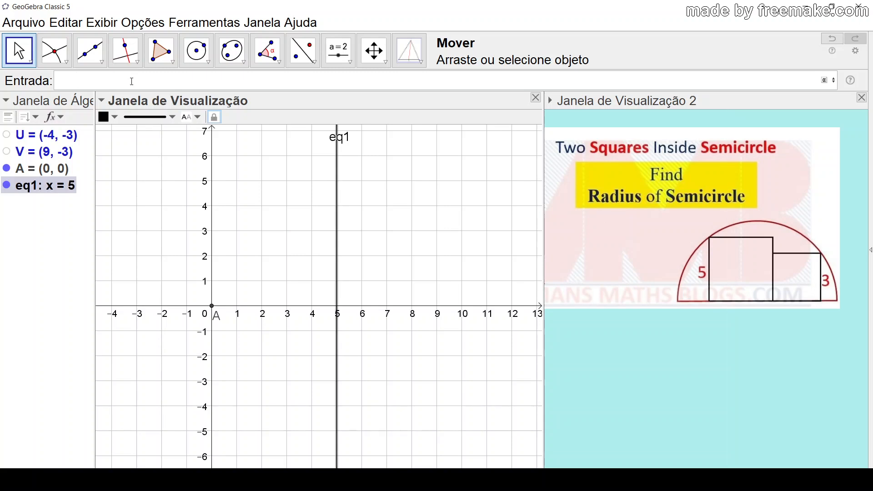
pyautogui.write('y = 5')
pyautogui.press('Return')
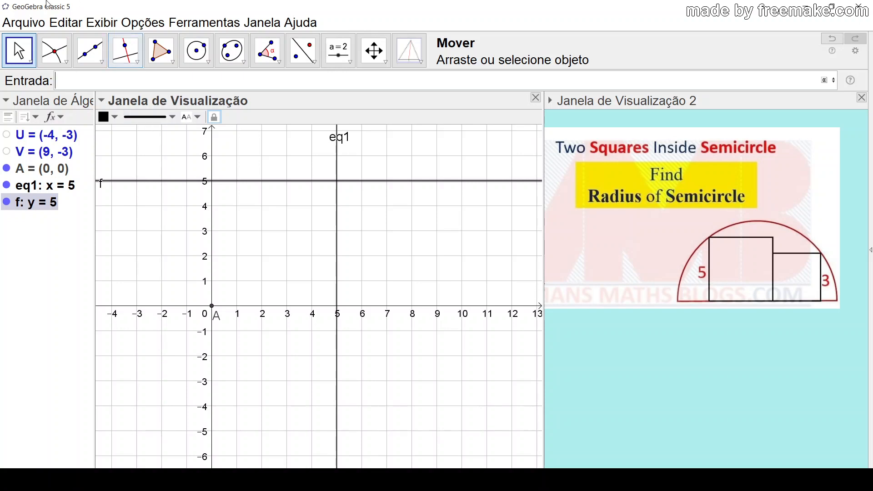
# Step: Mark the intersections of x = 5 with the x-axis, x = 5 with y = 5, and y = 5 with the y-axis
pyautogui.click(61, 47)
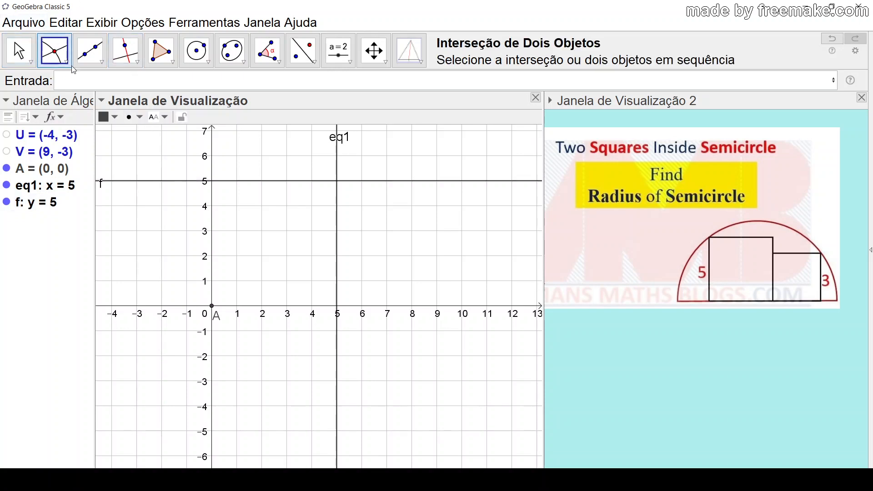
pyautogui.click(338, 309)
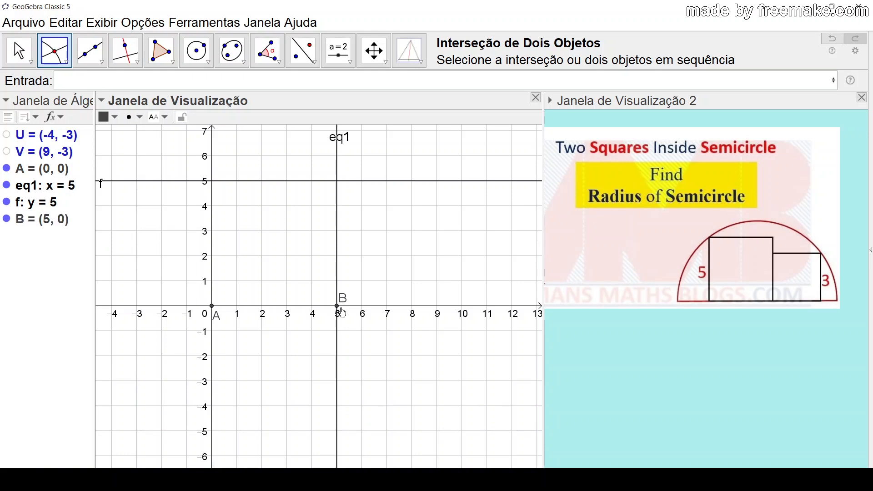
pyautogui.click(337, 182)
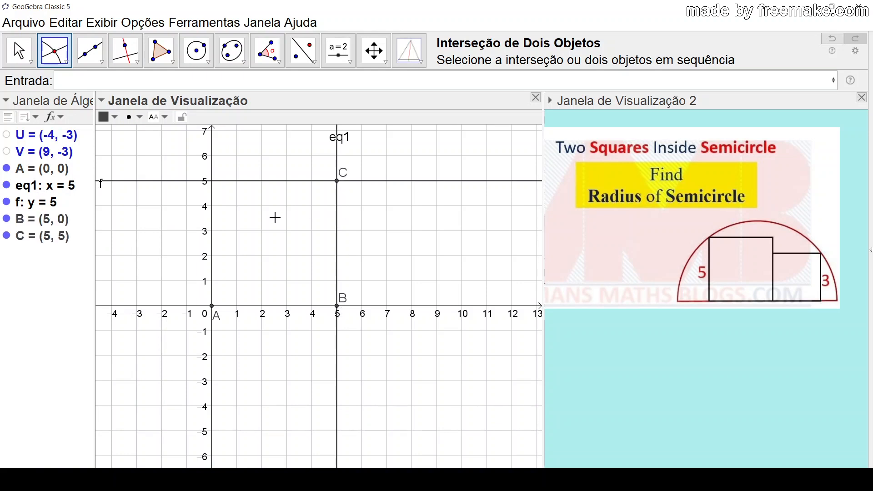
pyautogui.click(213, 184)
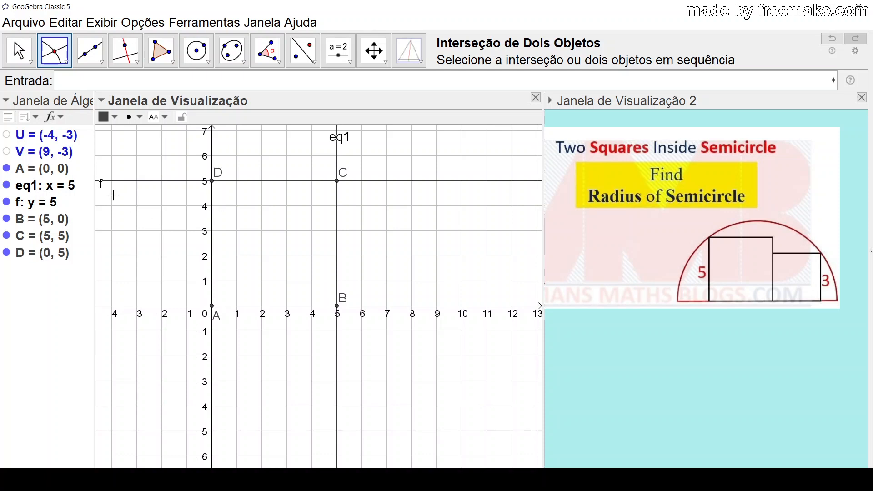
# Step: Hide the construction lines x = 5 and y = 5, leaving the square's corner points shown
pyautogui.click(19, 55)
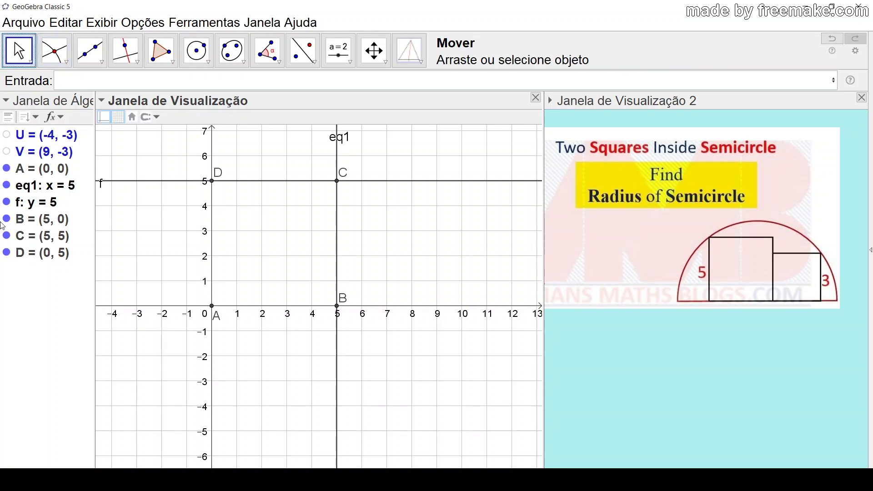
pyautogui.click(7, 186)
pyautogui.click(7, 202)
# Step: Create the vertical line x = 8 and the horizontal line y = 3 for the smaller square
pyautogui.moveTo(367, 230); pyautogui.dragTo(331, 252)
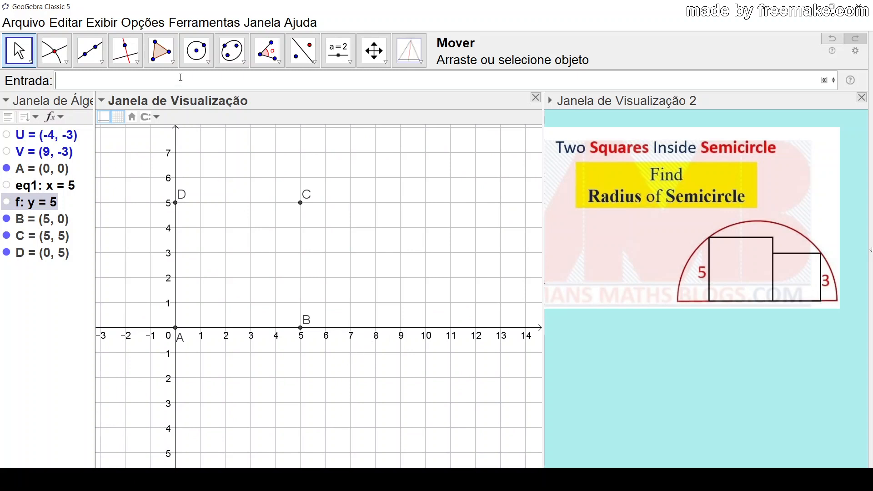
pyautogui.write('x=8')
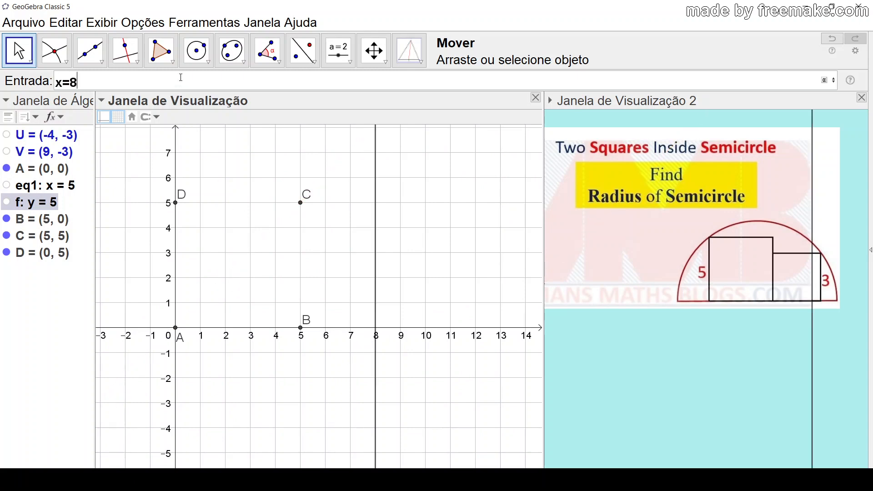
pyautogui.press('Return')
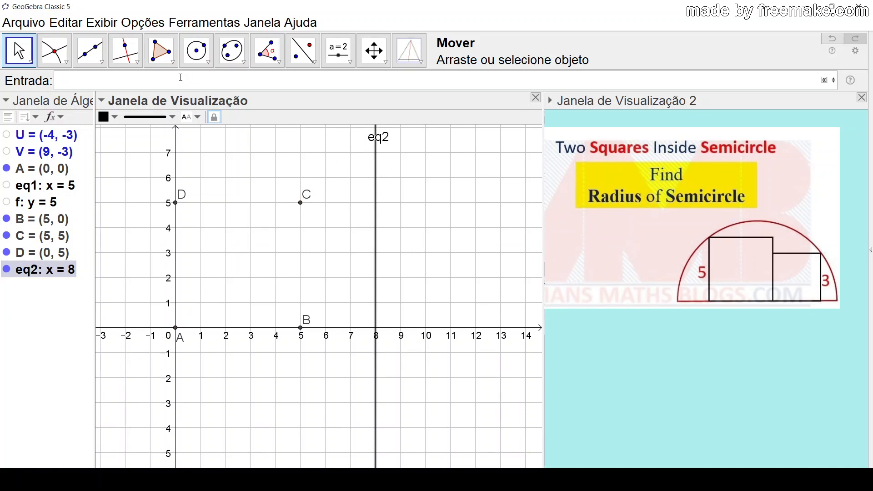
pyautogui.write('y=3')
pyautogui.press('Return')
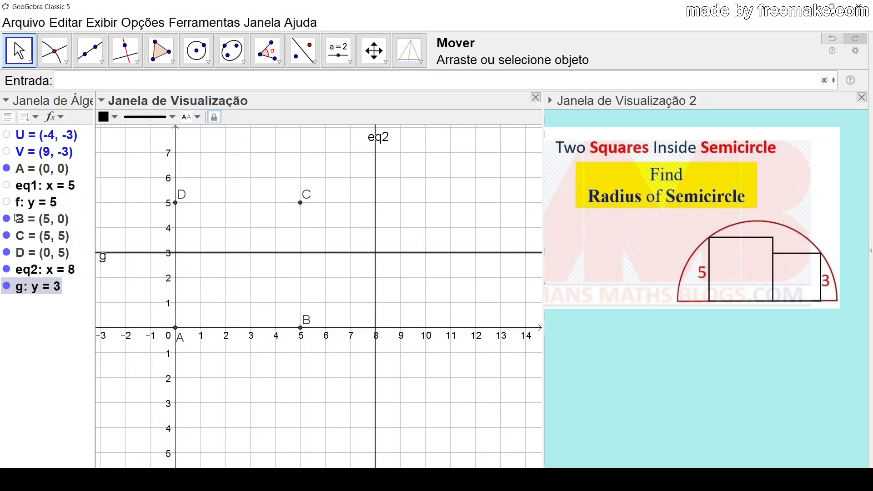
# Step: Show the line x = 5 again and mark the smaller square's remaining corners as intersections at (8, 0), (8, 3) and (5, 3)
pyautogui.click(7, 186)
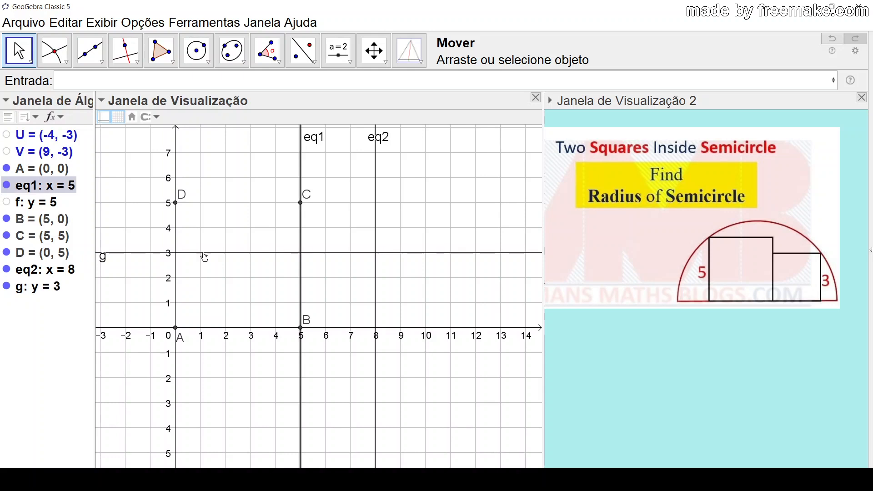
pyautogui.click(55, 51)
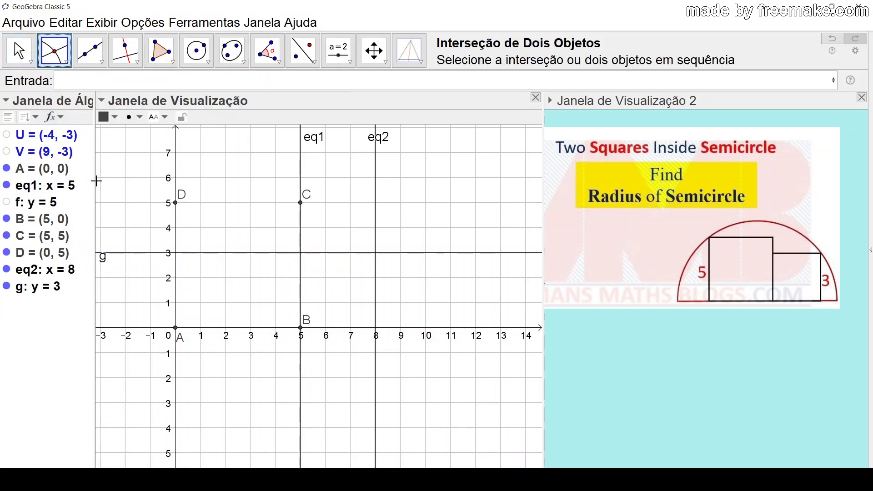
pyautogui.click(376, 329)
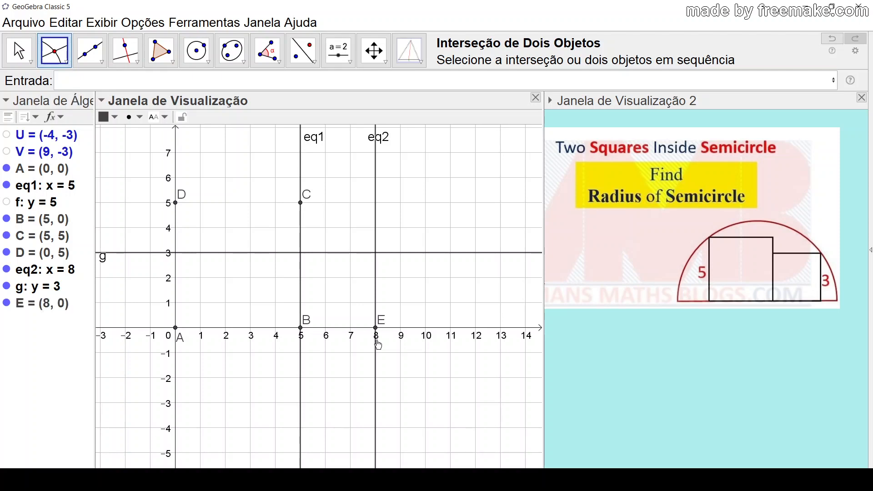
pyautogui.click(376, 254)
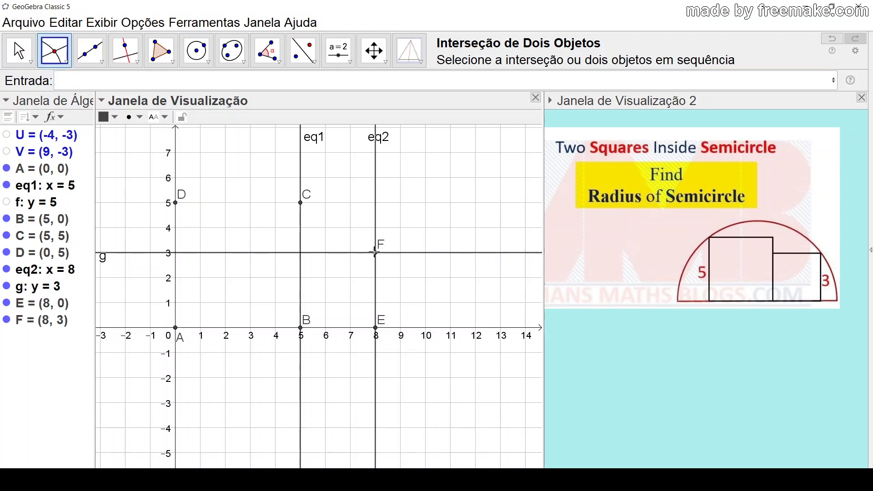
pyautogui.click(302, 254)
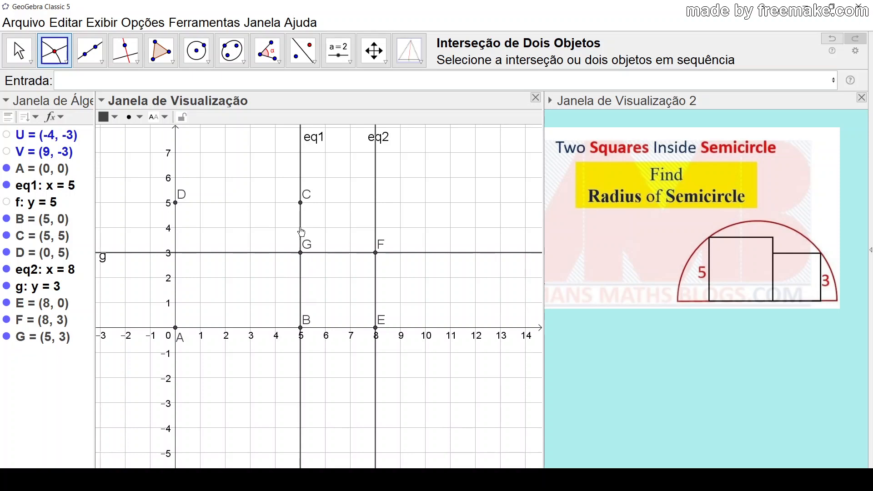
# Step: Hide the construction lines x = 5, x = 8 and y = 3
pyautogui.click(18, 50)
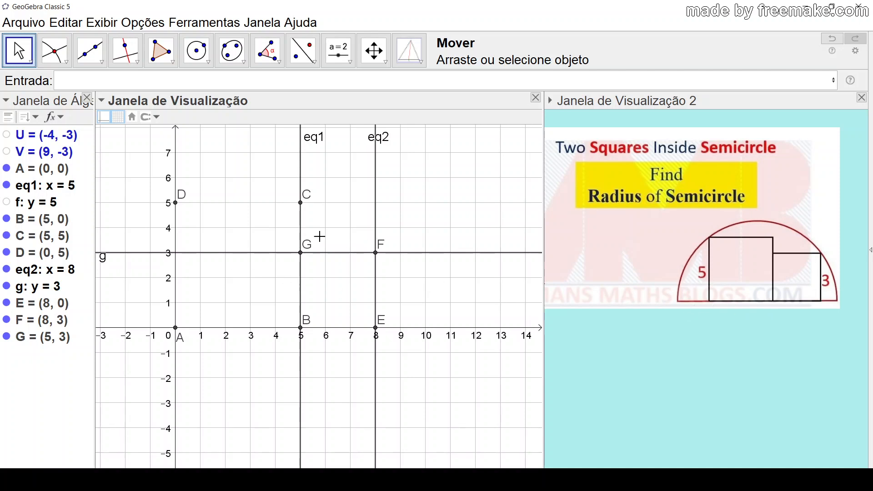
pyautogui.moveTo(421, 290); pyautogui.dragTo(462, 267)
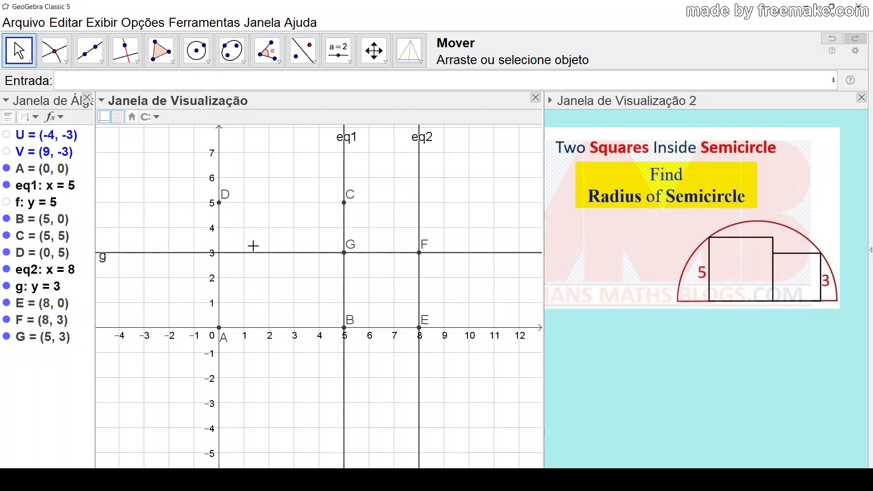
pyautogui.click(7, 186)
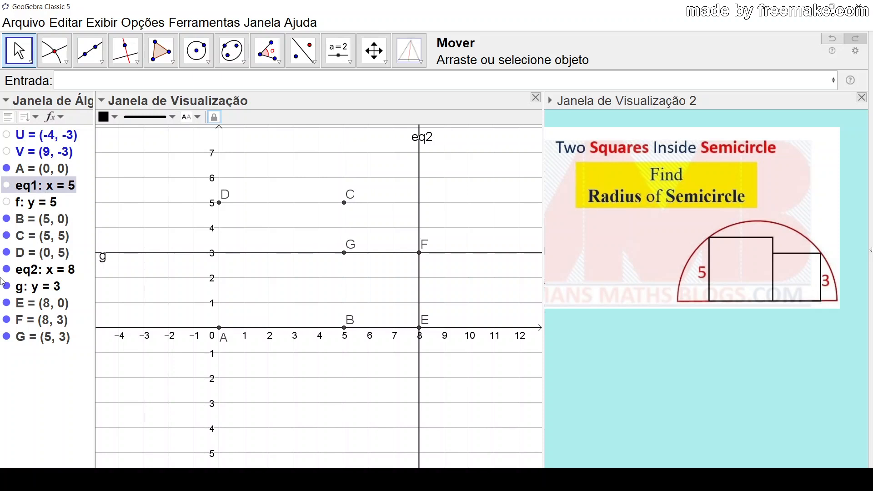
pyautogui.click(6, 274)
pyautogui.click(6, 287)
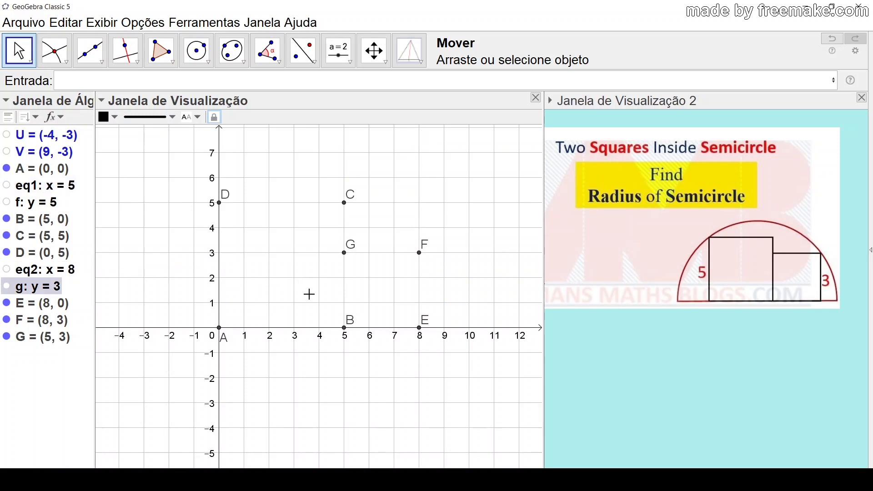
# Step: Hide the axes and the grid in the main graphics view
pyautogui.click(293, 291)
pyautogui.rightClick(295, 190)
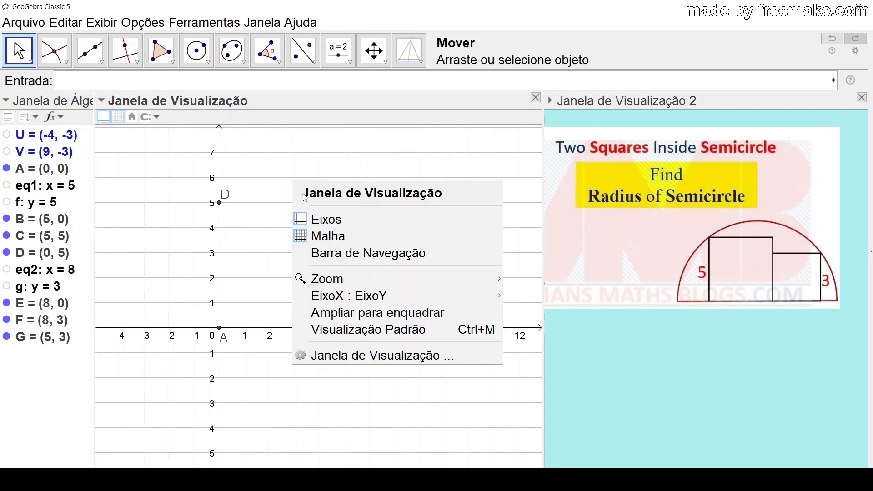
pyautogui.click(317, 213)
pyautogui.rightClick(294, 171)
pyautogui.click(322, 225)
pyautogui.moveTo(491, 228); pyautogui.dragTo(456, 223)
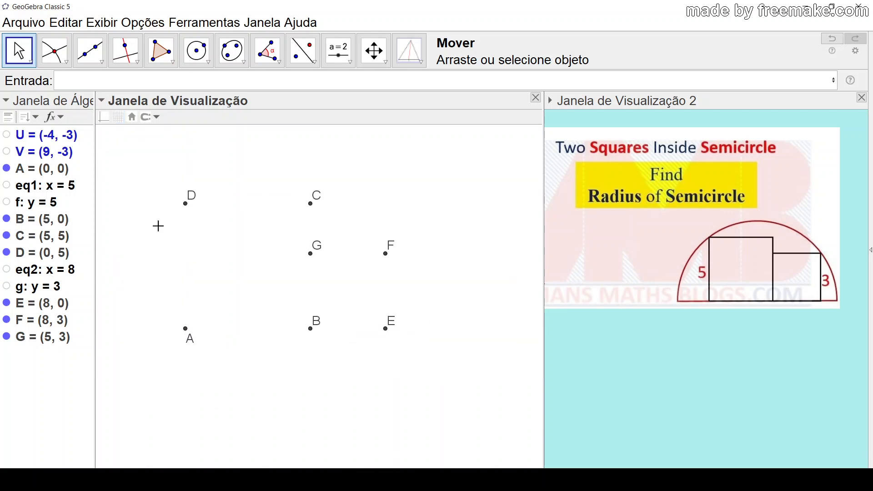
# Step: Sort the algebra list by object type
pyautogui.click(36, 118)
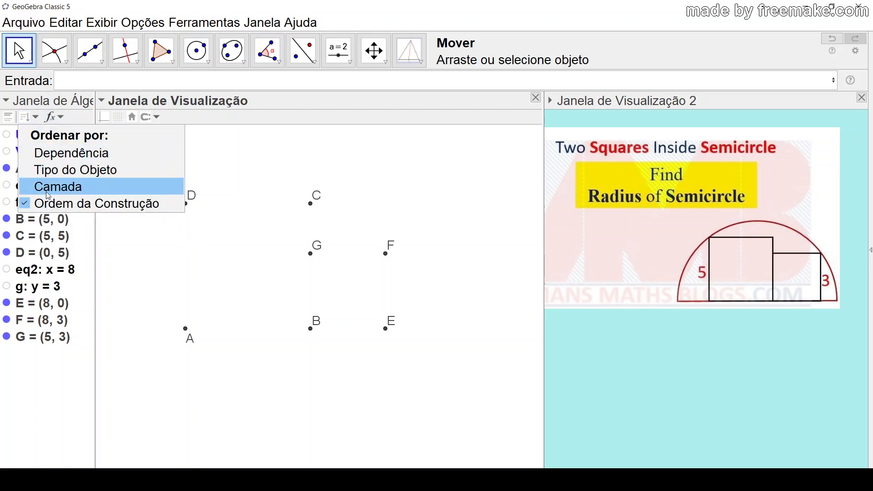
pyautogui.click(50, 170)
pyautogui.click(50, 155)
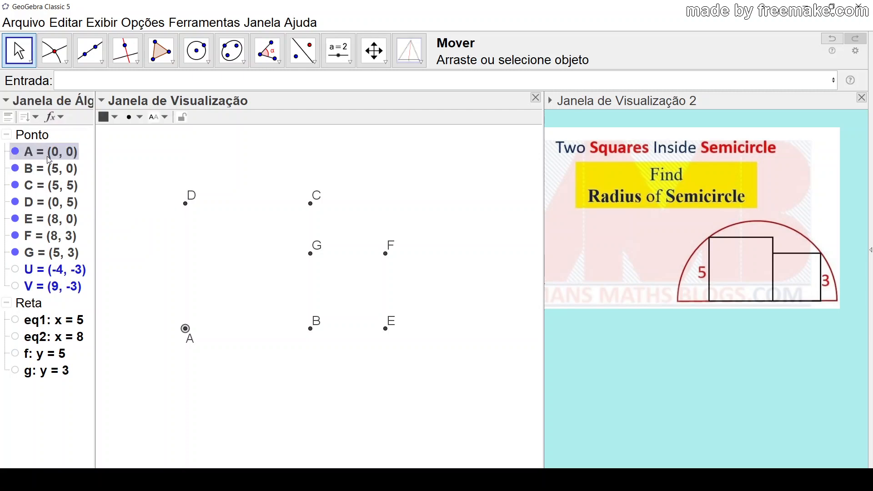
# Step: Hide the labels of points A through G in the main graphics view
pyautogui.keyDown('shift'); pyautogui.click(46, 256); pyautogui.keyUp('shift')
pyautogui.rightClick(44, 252)
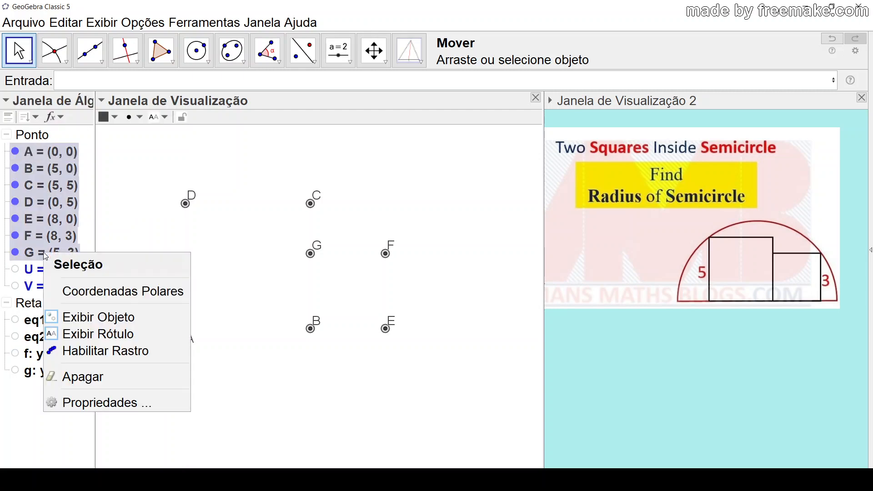
pyautogui.click(108, 336)
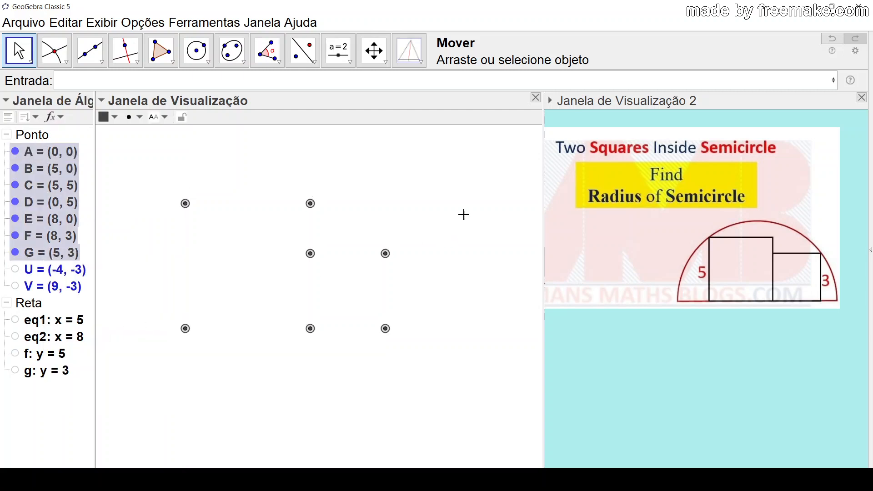
pyautogui.click(449, 230)
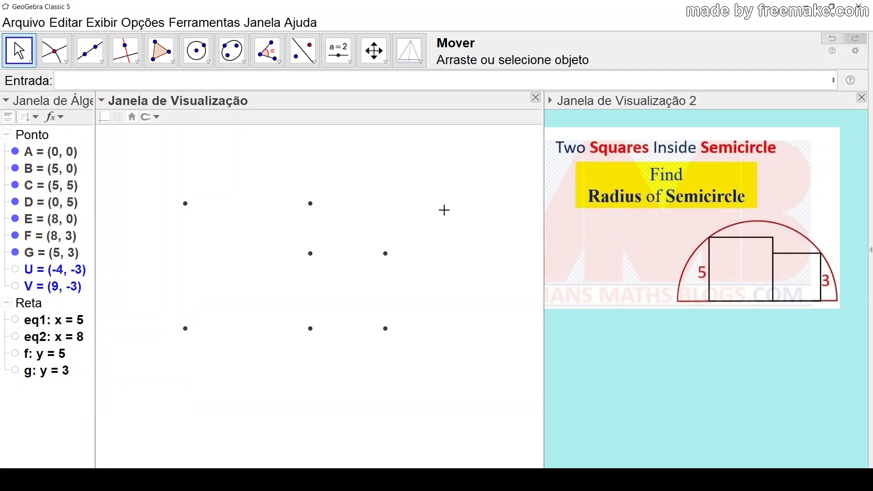
# Step: Draw the larger square's left and bottom sides as segments from D (0, 5) to A (0, 0) and from A to B (5, 0)
pyautogui.click(90, 51)
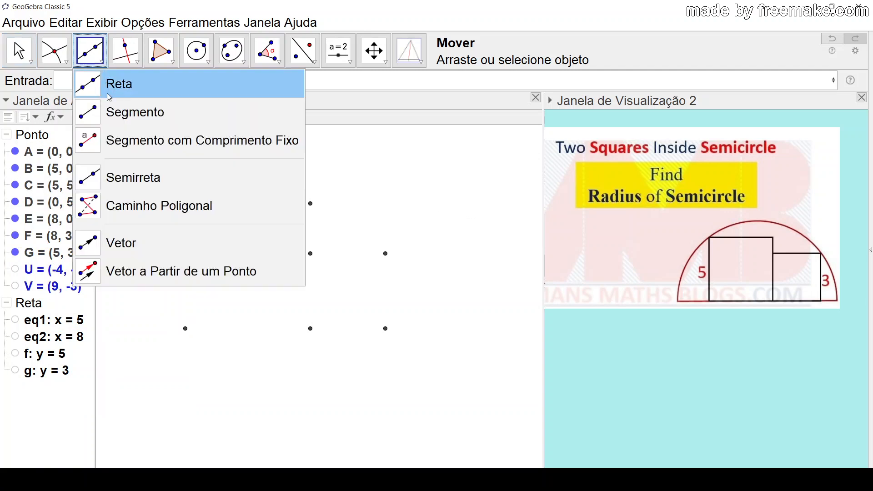
pyautogui.click(132, 110)
pyautogui.click(185, 203)
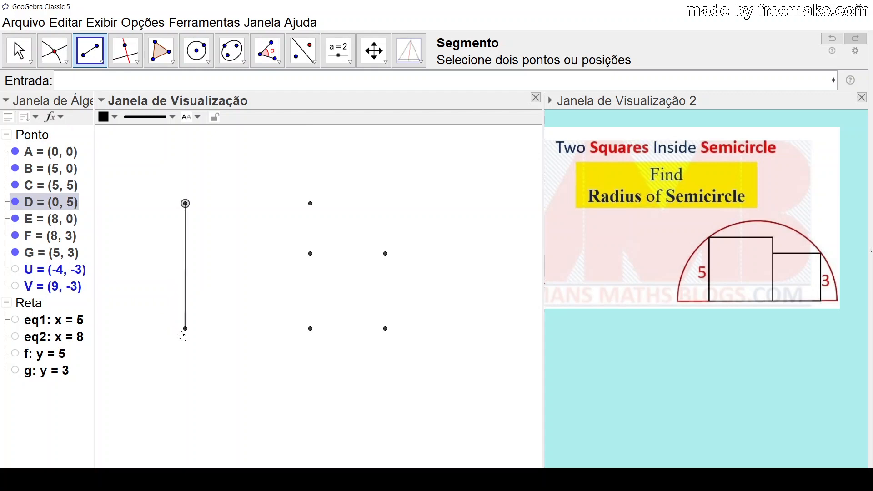
pyautogui.click(185, 328)
pyautogui.click(185, 329)
pyautogui.click(310, 328)
# Step: Draw the smaller square's bottom, right and top sides as segments joining B (5, 0), E (8, 0), F (8, 3) and G (5, 3)
pyautogui.click(310, 328)
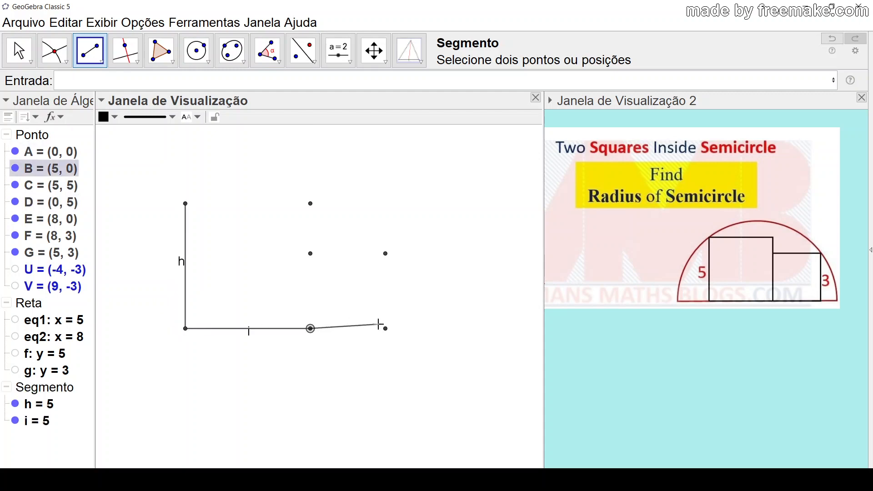
pyautogui.click(385, 328)
pyautogui.click(386, 329)
pyautogui.click(386, 253)
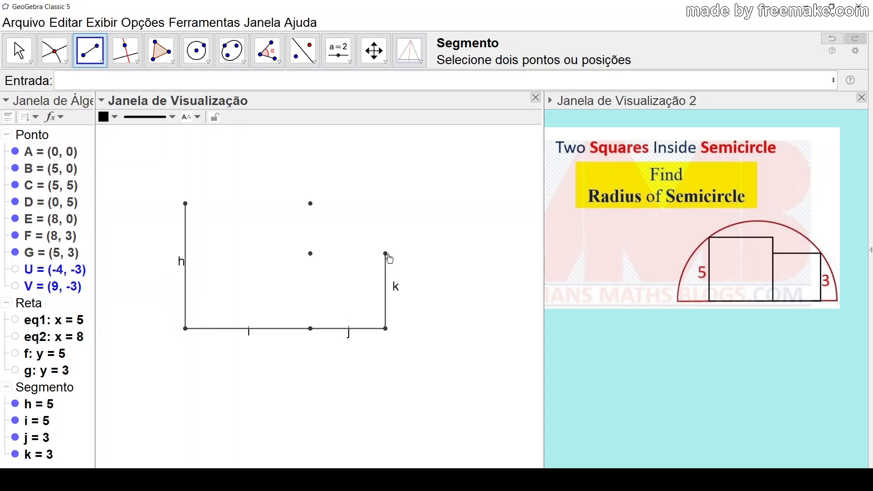
pyautogui.click(386, 253)
pyautogui.click(311, 254)
# Step: Close the outline with segments from G (5, 3) to C (5, 5) and from C to D (0, 5)
pyautogui.click(310, 253)
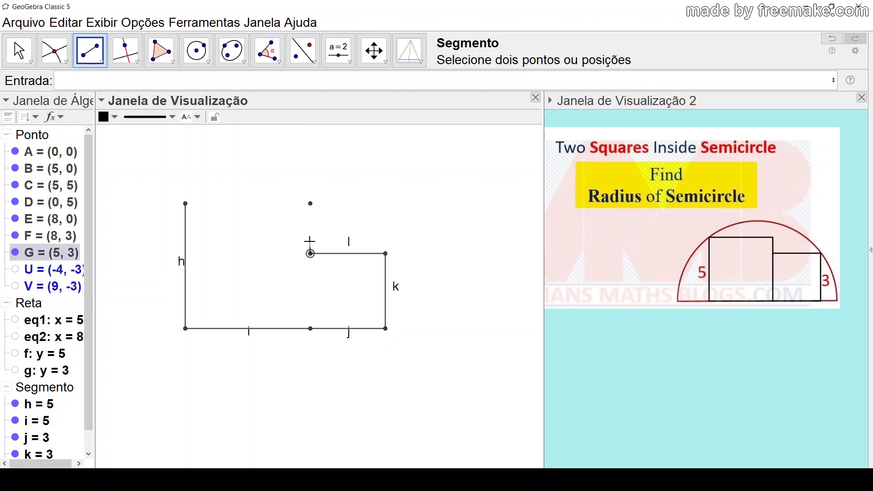
pyautogui.click(310, 203)
pyautogui.click(311, 203)
pyautogui.click(186, 204)
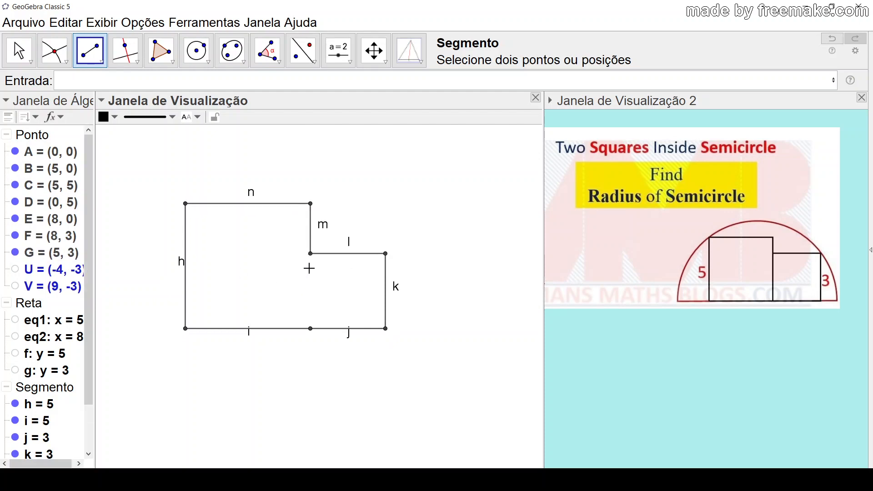